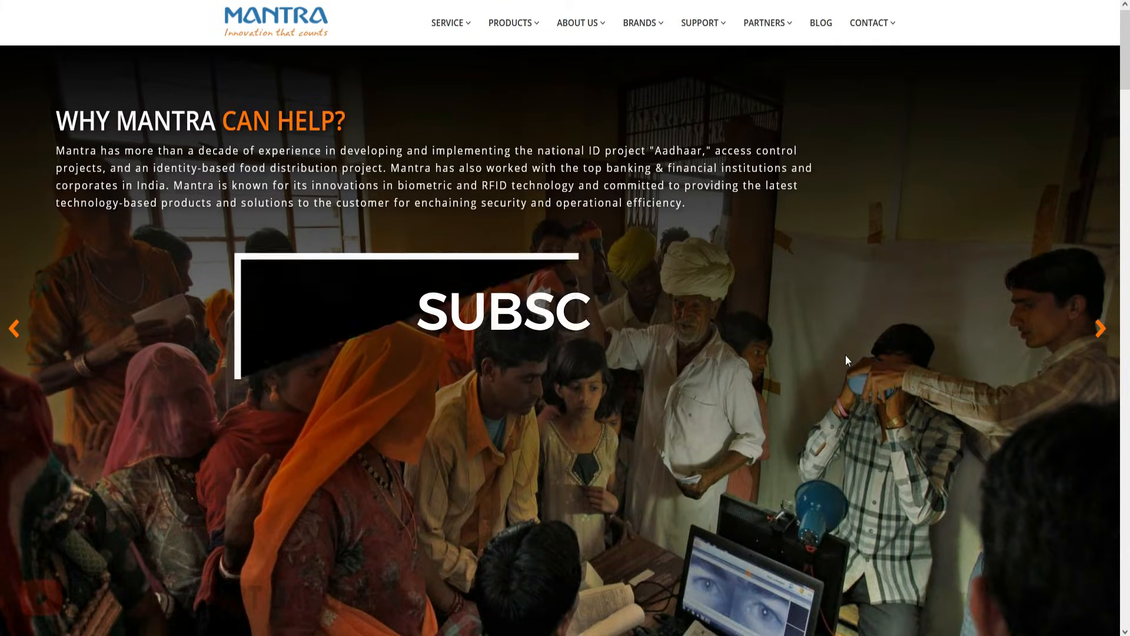
# Step: Open the support download page and select the MFS100 product under Authentication Devices - Aadhaar
pyautogui.moveTo(717, 34)
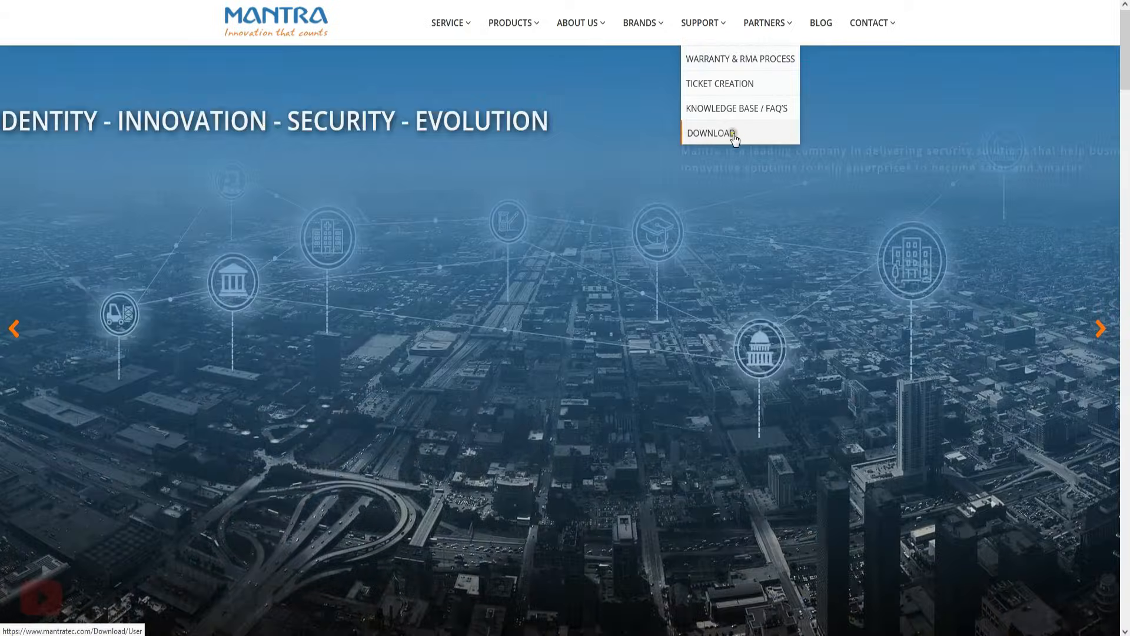
pyautogui.click(734, 137)
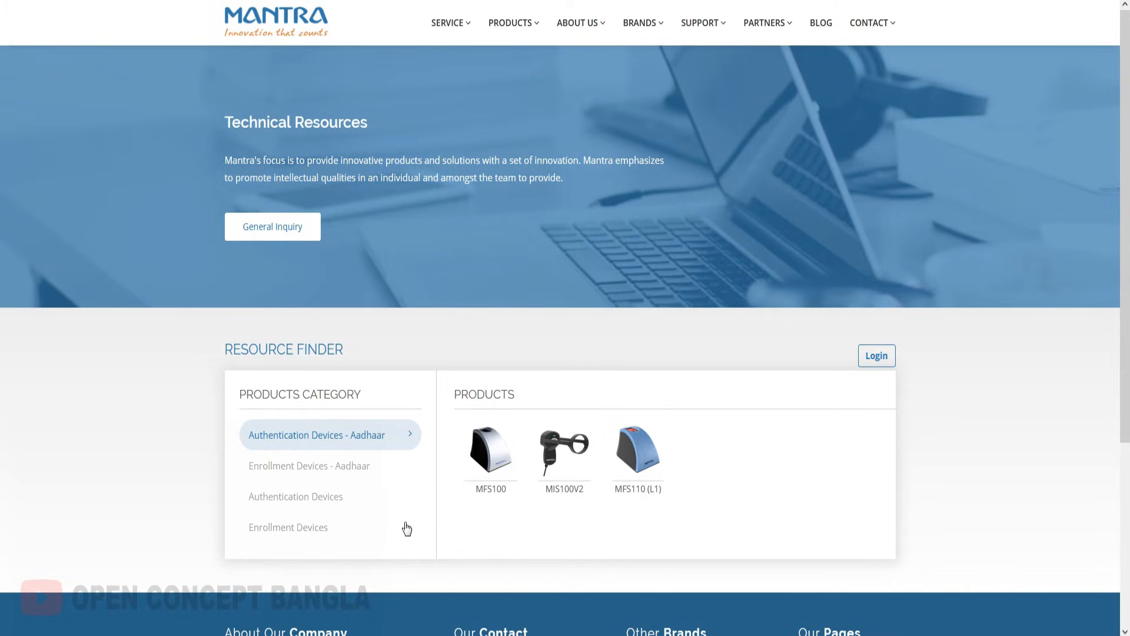
pyautogui.click(462, 337)
pyautogui.click(481, 499)
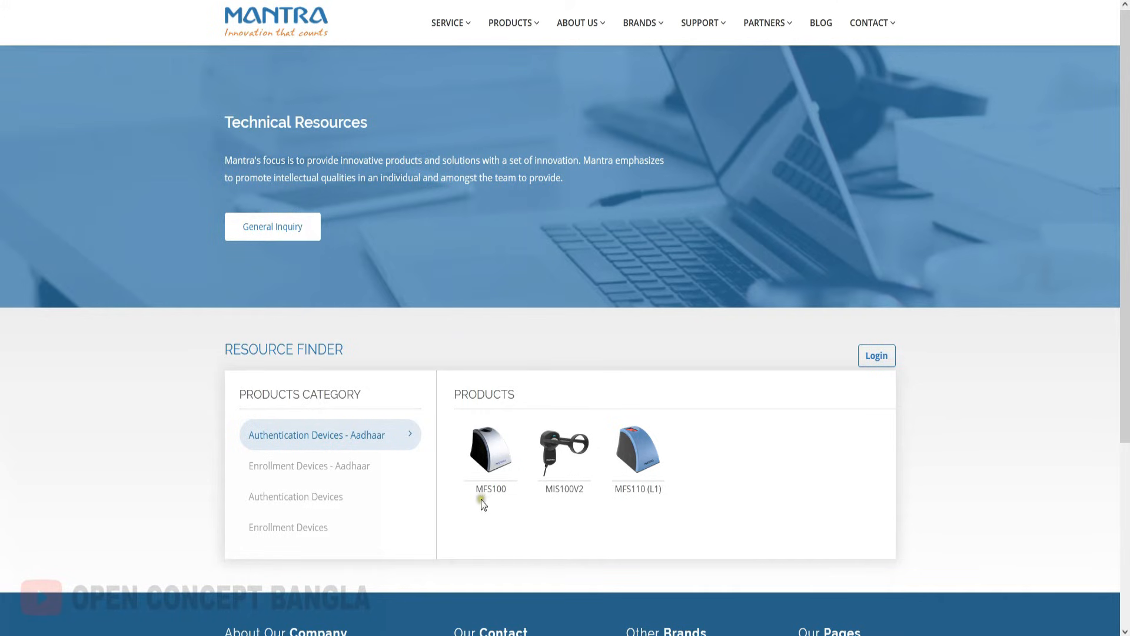
pyautogui.click(557, 450)
pyautogui.click(630, 466)
pyautogui.click(496, 473)
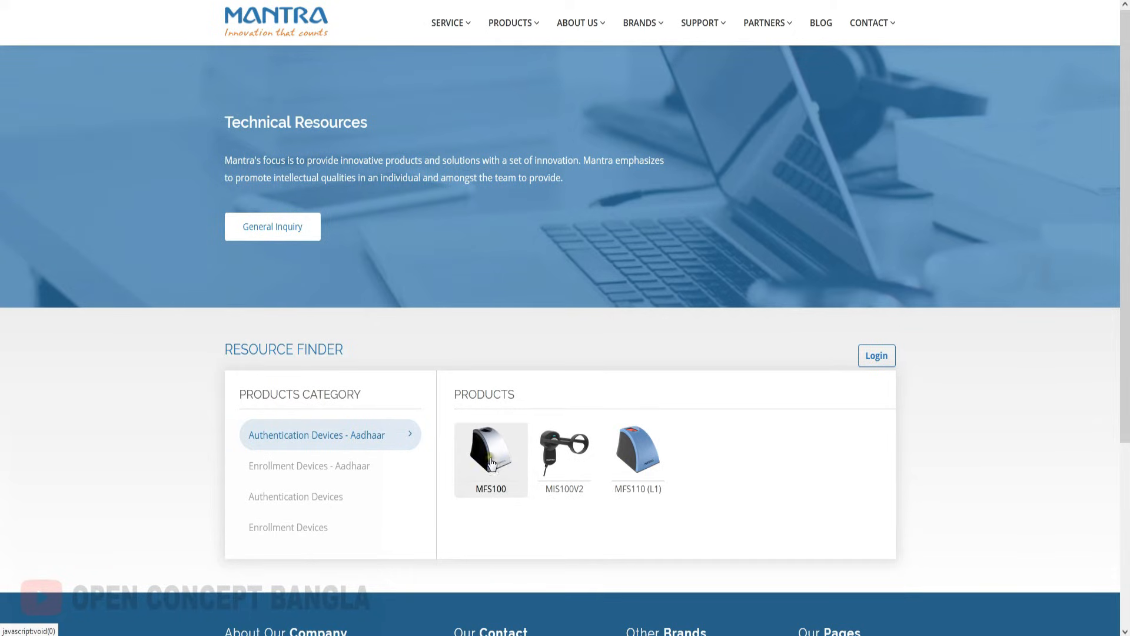
pyautogui.click(495, 457)
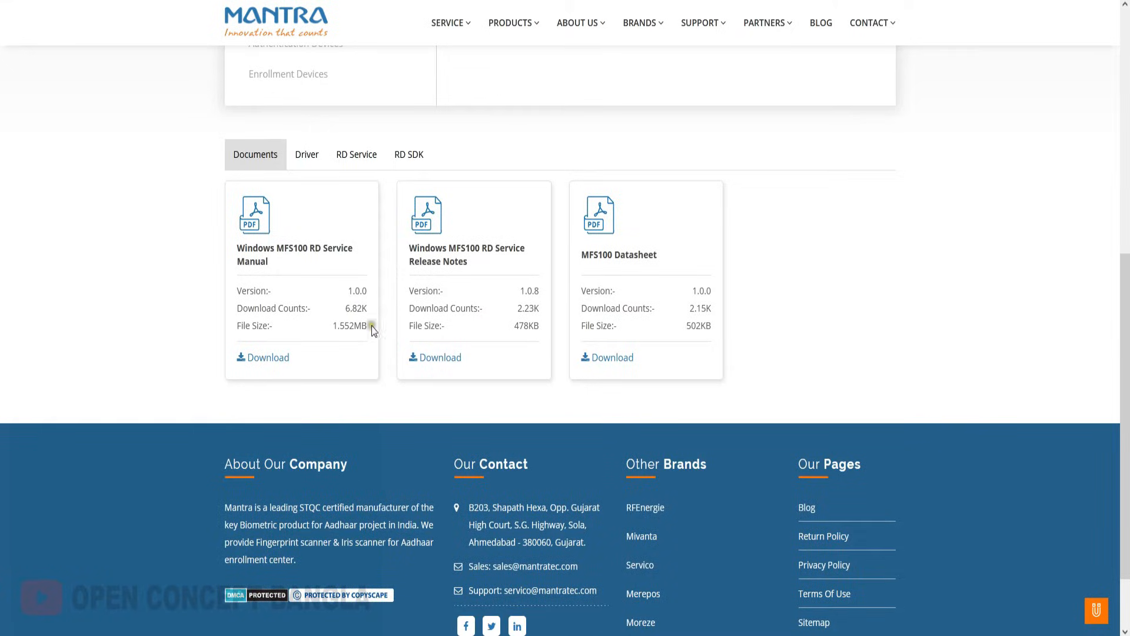
# Step: Look through the driver, RD Service and RD SDK downloads offered for the MFS100
pyautogui.scroll(2, 376, 330)
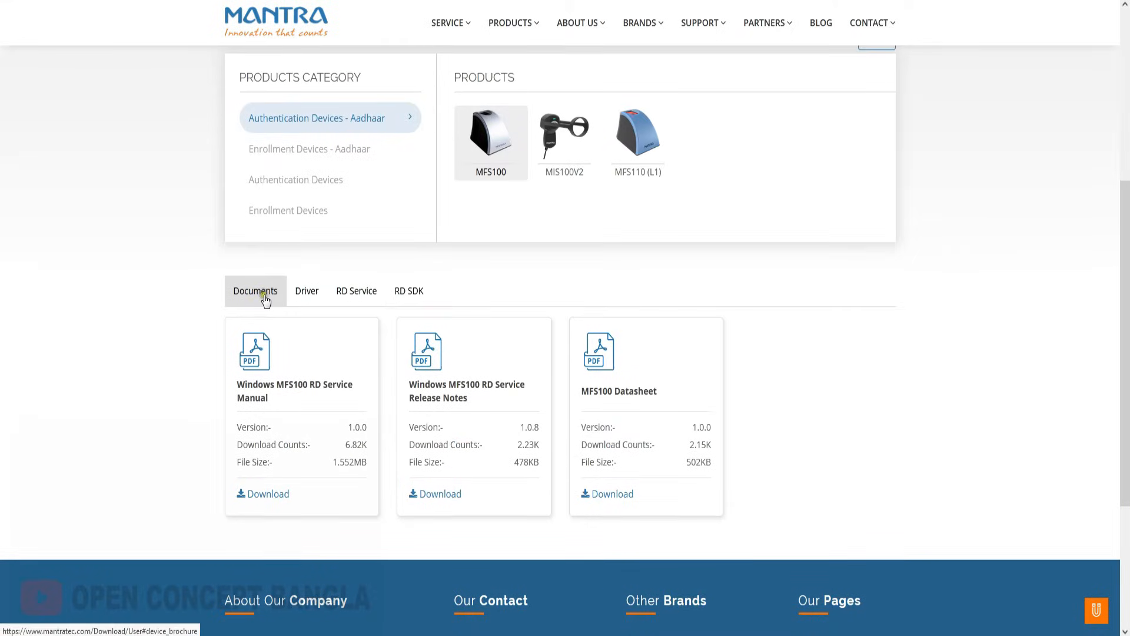
pyautogui.click(321, 298)
pyautogui.click(360, 299)
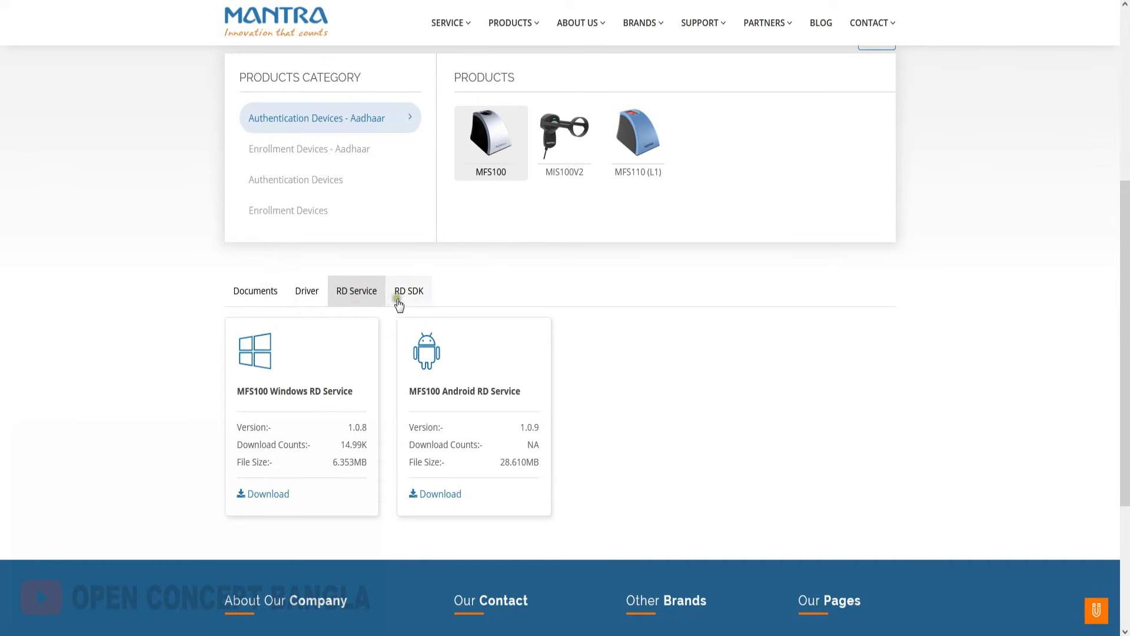
pyautogui.click(400, 299)
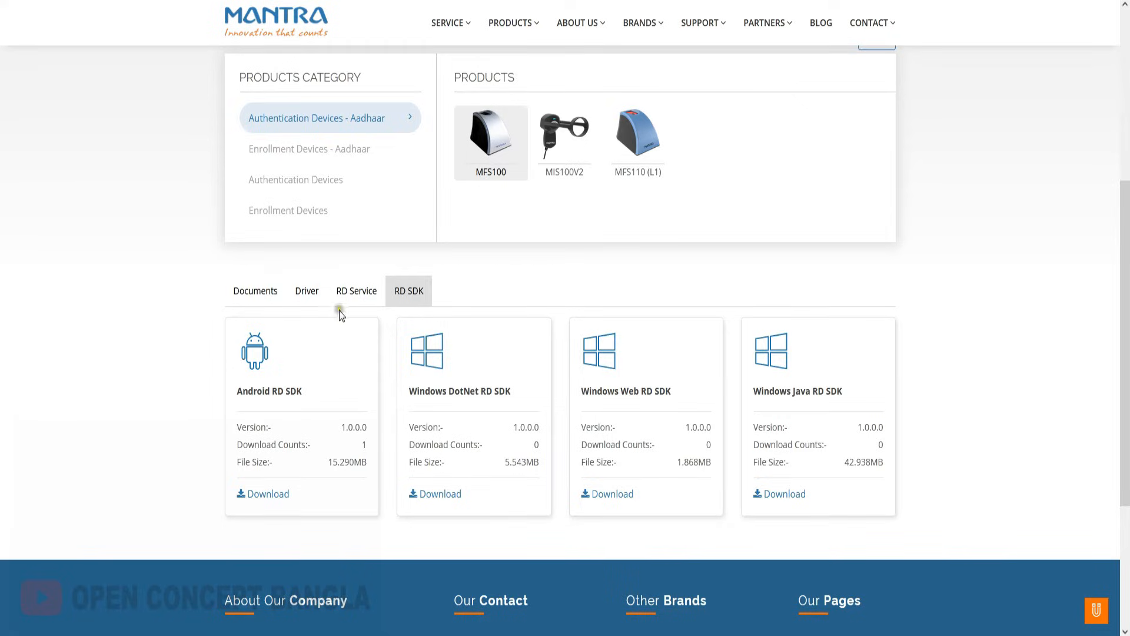
pyautogui.click(307, 298)
pyautogui.click(359, 291)
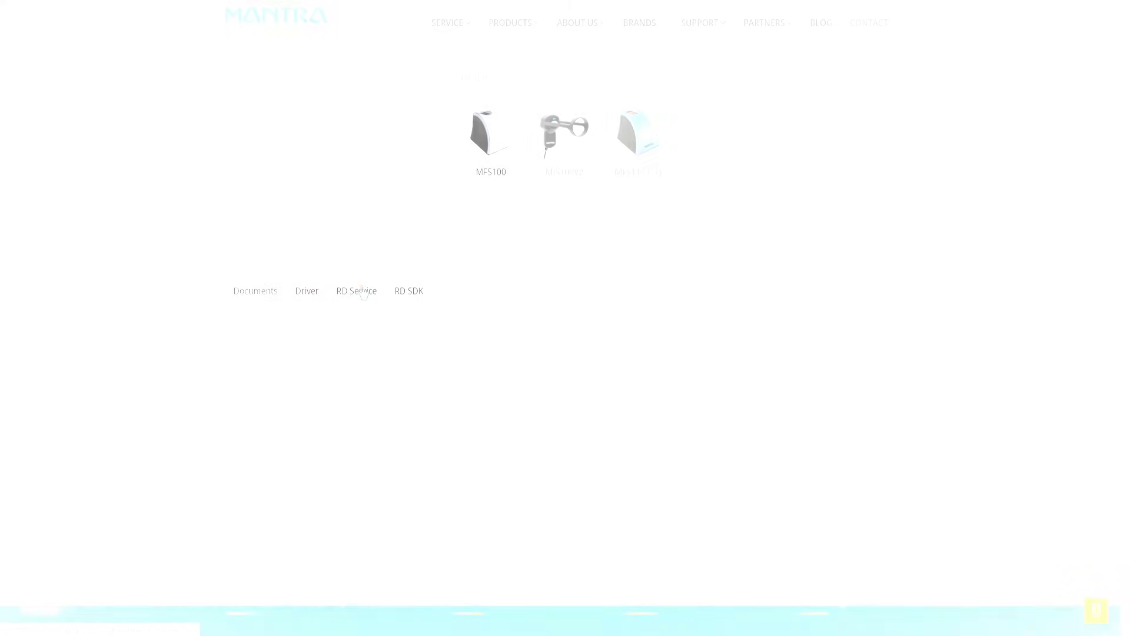
# Step: Request the MFS100 Driver download and open the country choice in the user details form
pyautogui.click(306, 297)
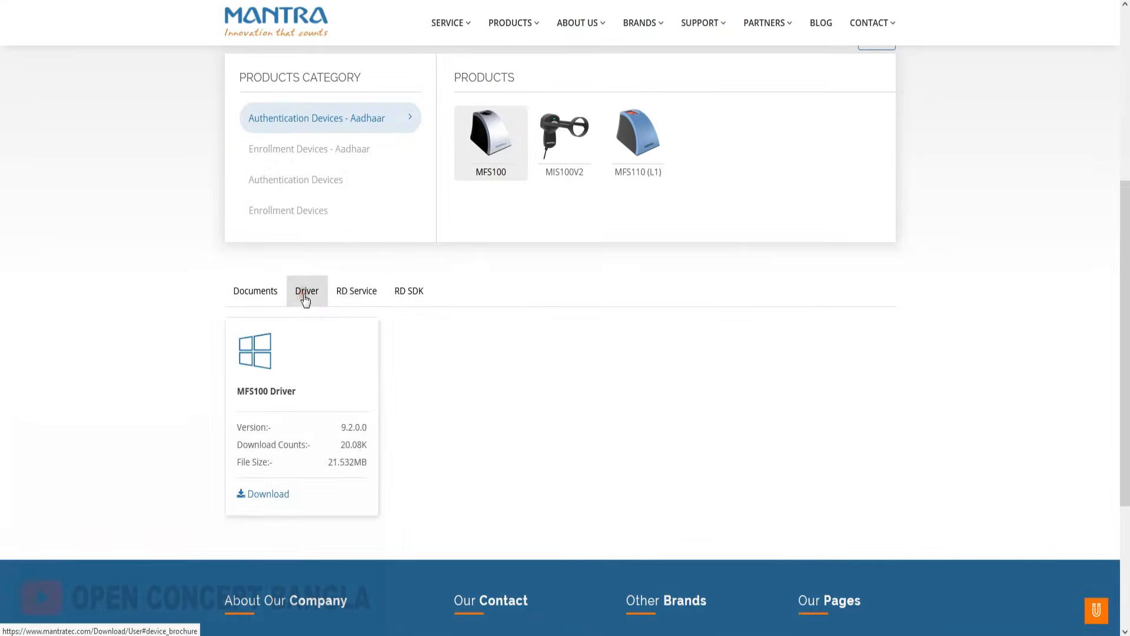
pyautogui.click(252, 495)
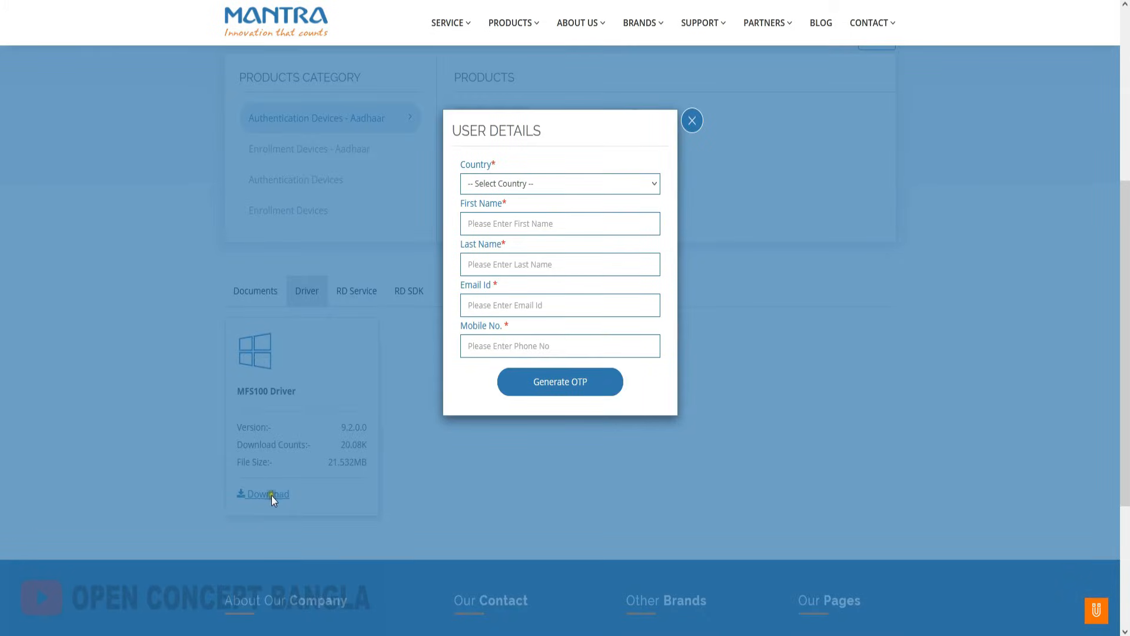
pyautogui.click(516, 187)
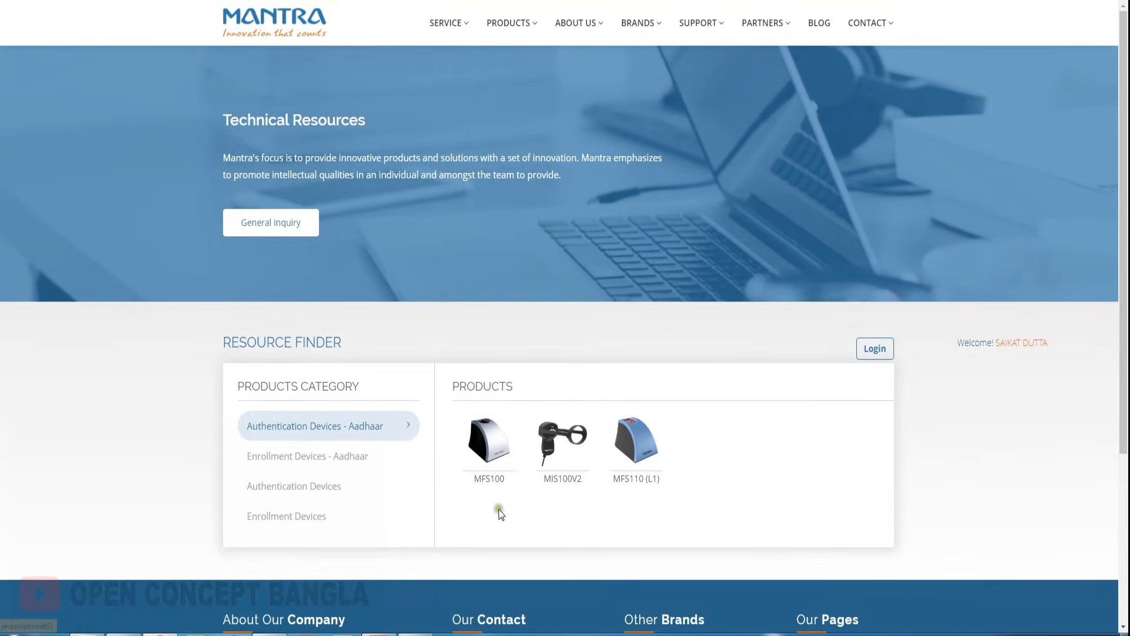
# Step: Select the MFS100 again, download its 9.2.0.0 driver and close the download window
pyautogui.click(501, 494)
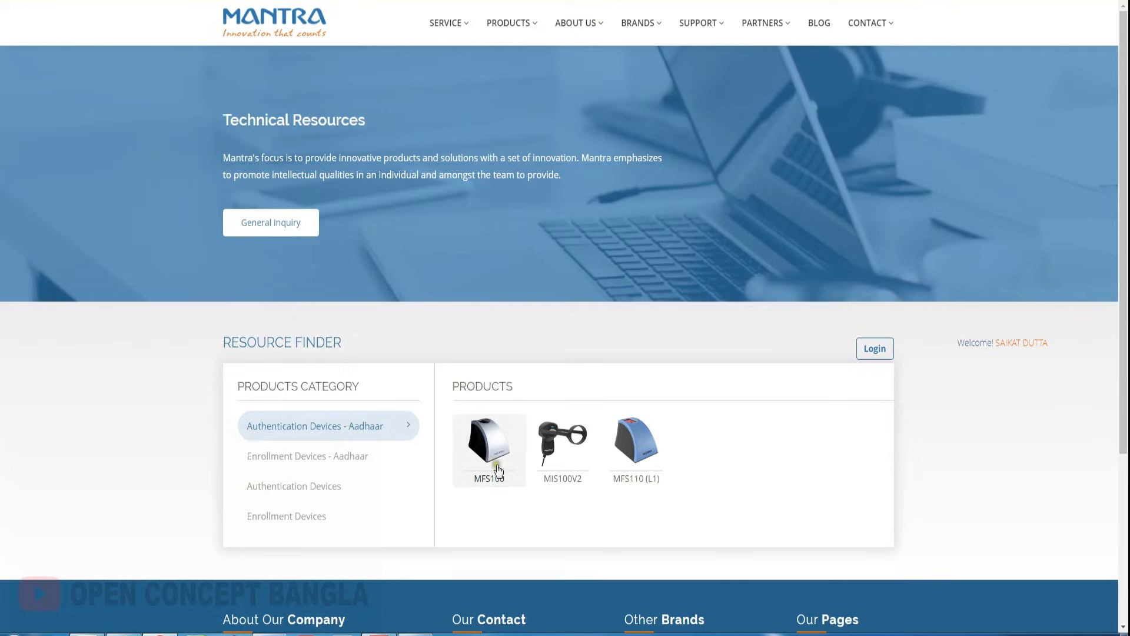
pyautogui.click(495, 440)
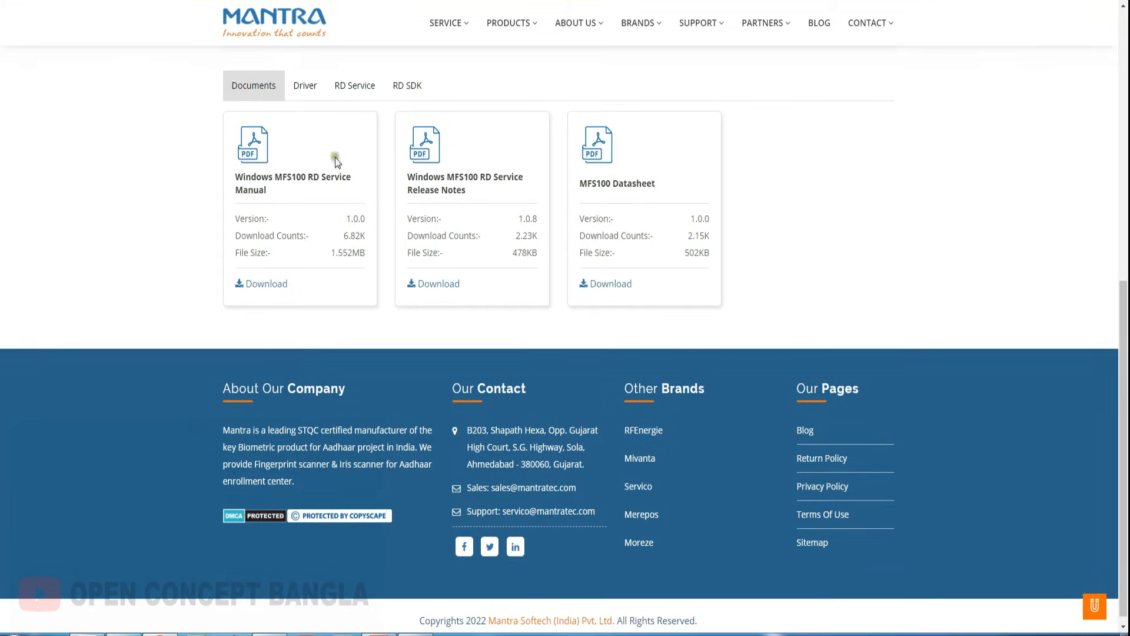
pyautogui.click(306, 87)
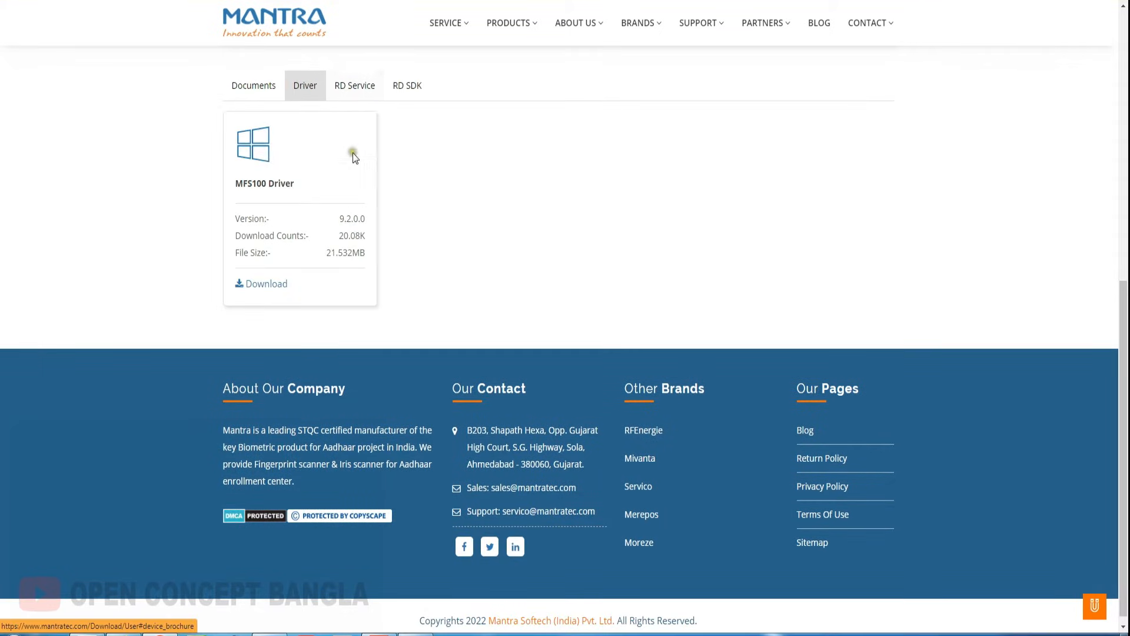
pyautogui.click(285, 291)
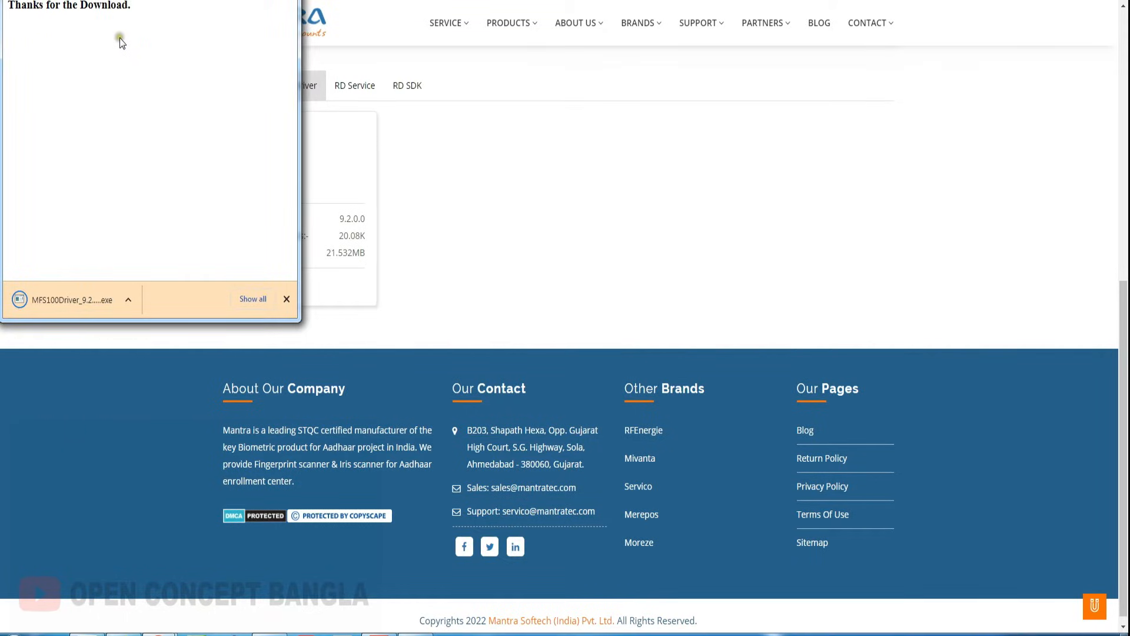
pyautogui.click(274, 21)
pyautogui.click(397, 102)
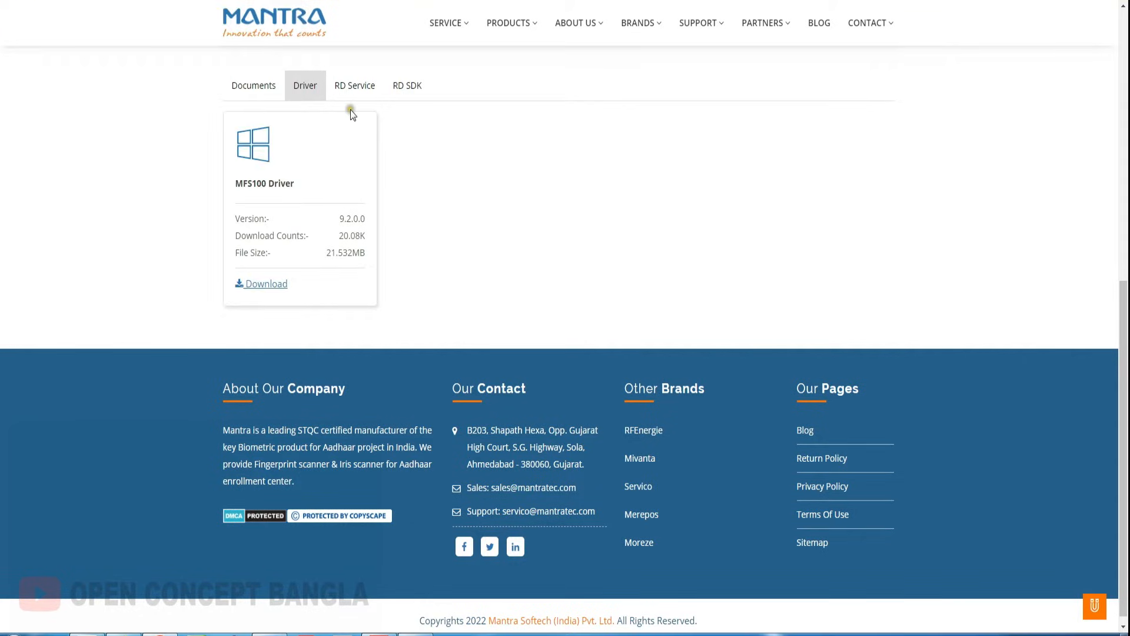
# Step: Download the MFS100 Windows RD Service version 1.0.8 and return to the product page
pyautogui.click(361, 85)
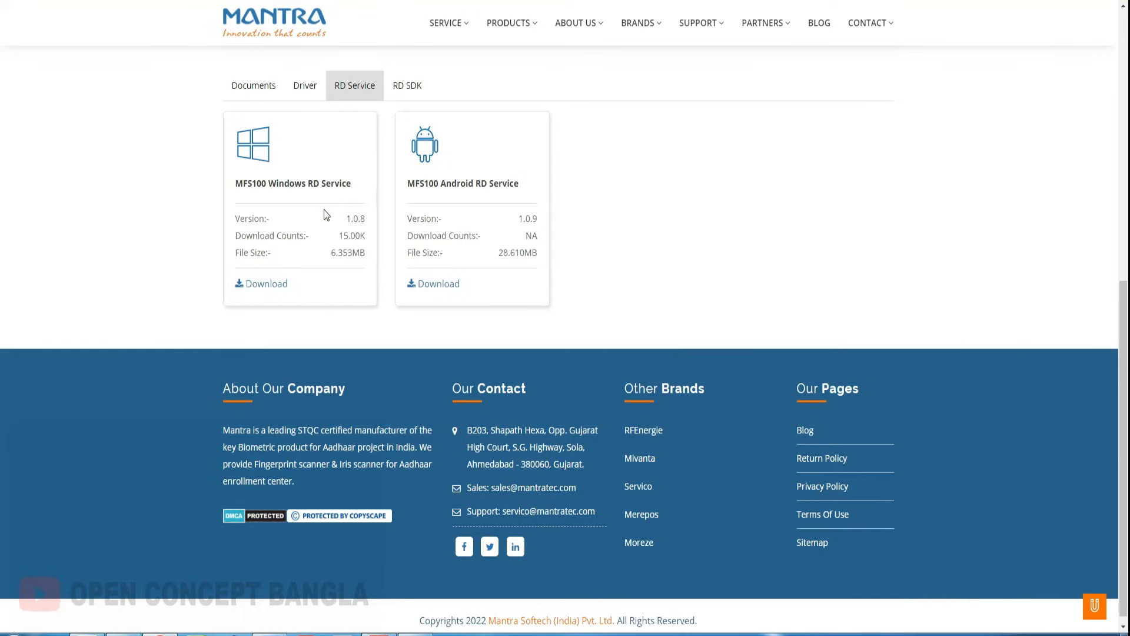
pyautogui.moveTo(452, 183); pyautogui.dragTo(514, 184)
pyautogui.click(255, 285)
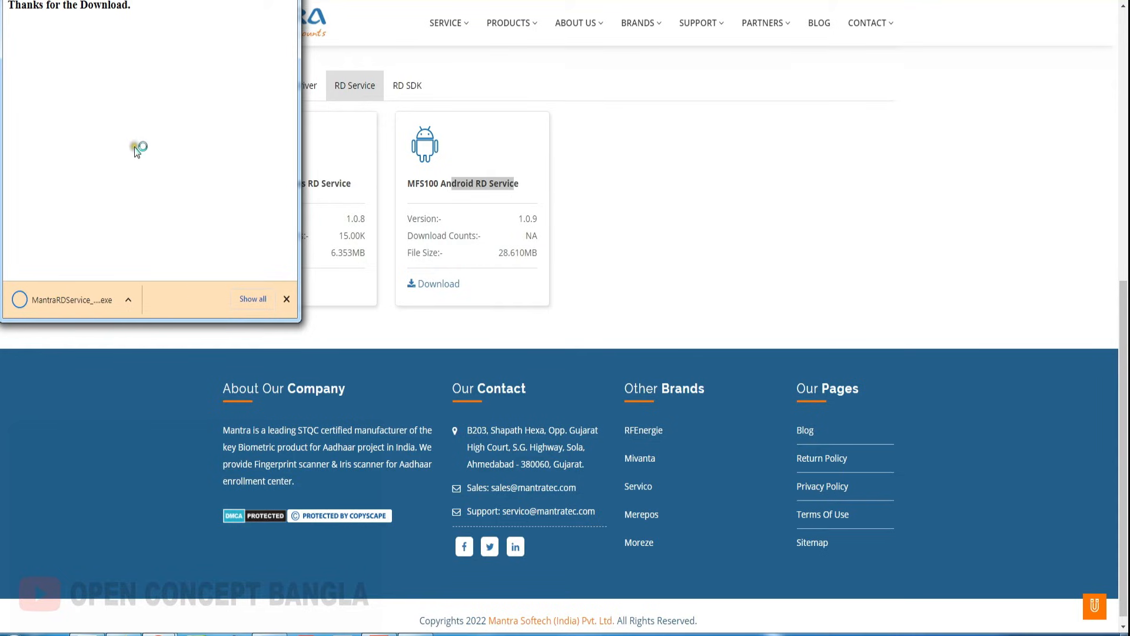
pyautogui.click(922, 111)
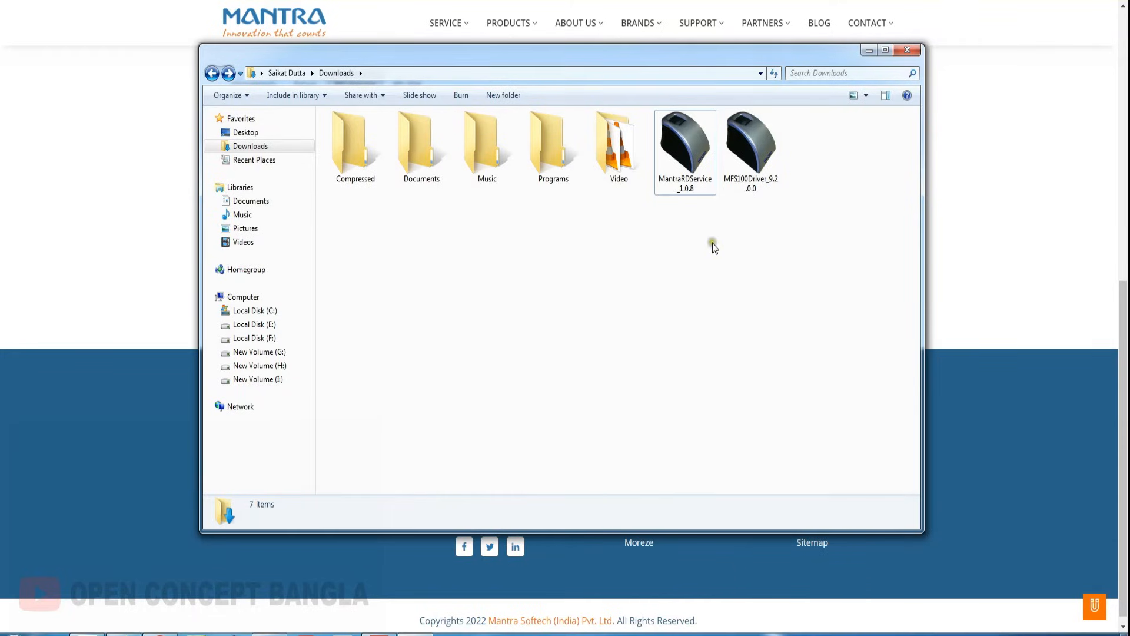
# Step: Run MFS100Driver_9.2.0.0 from the Downloads folder and install the driver to the default location
pyautogui.click(770, 174)
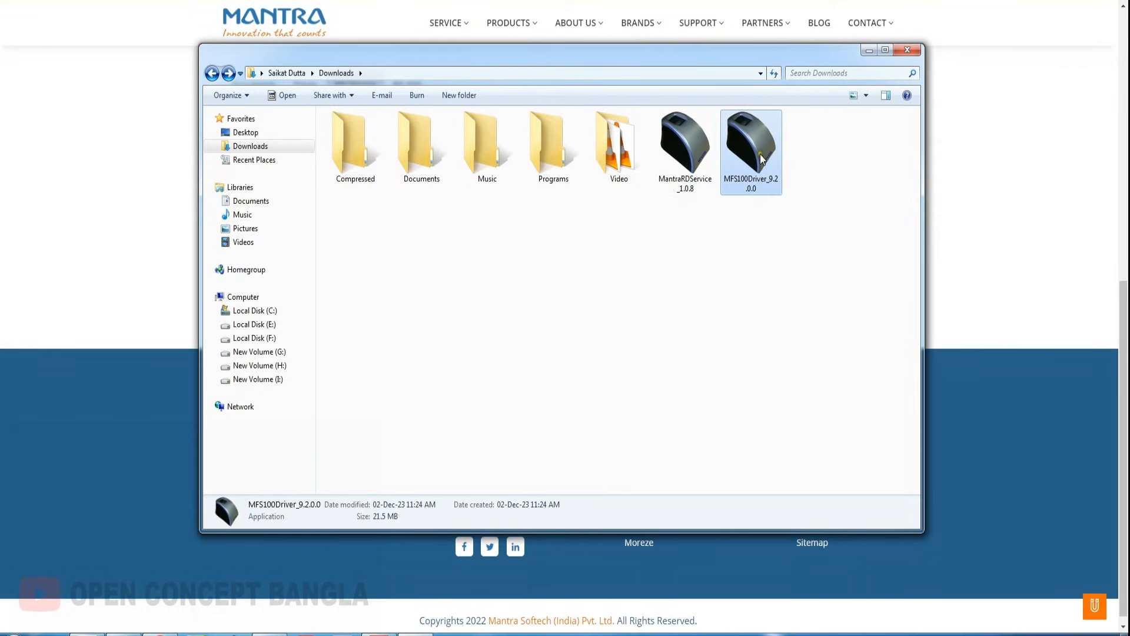
pyautogui.doubleClick(761, 158)
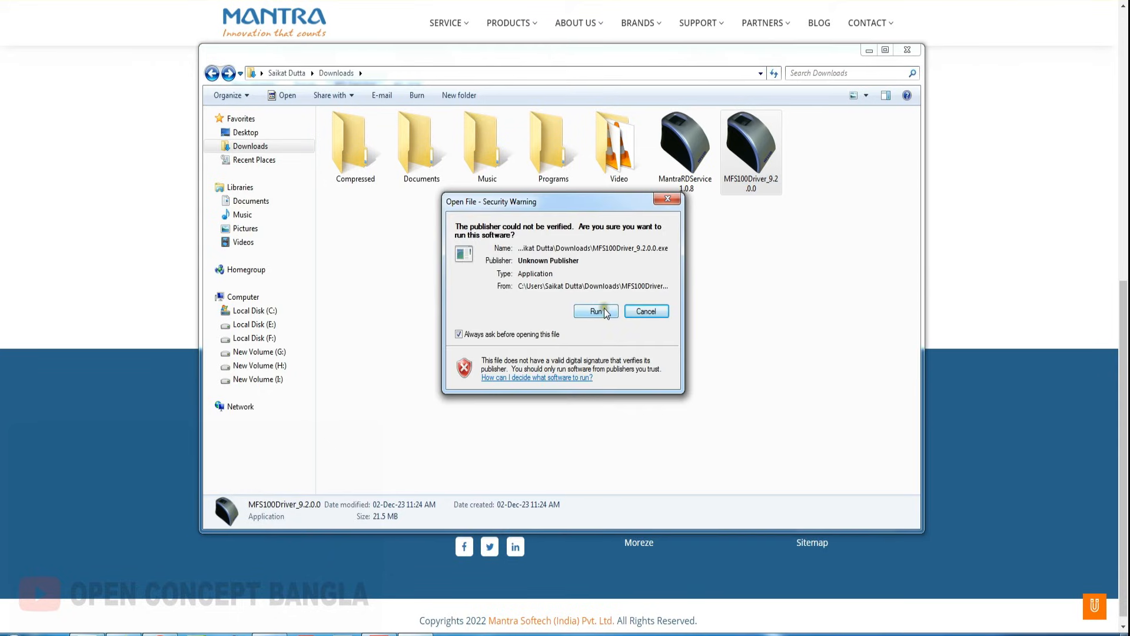
pyautogui.click(596, 311)
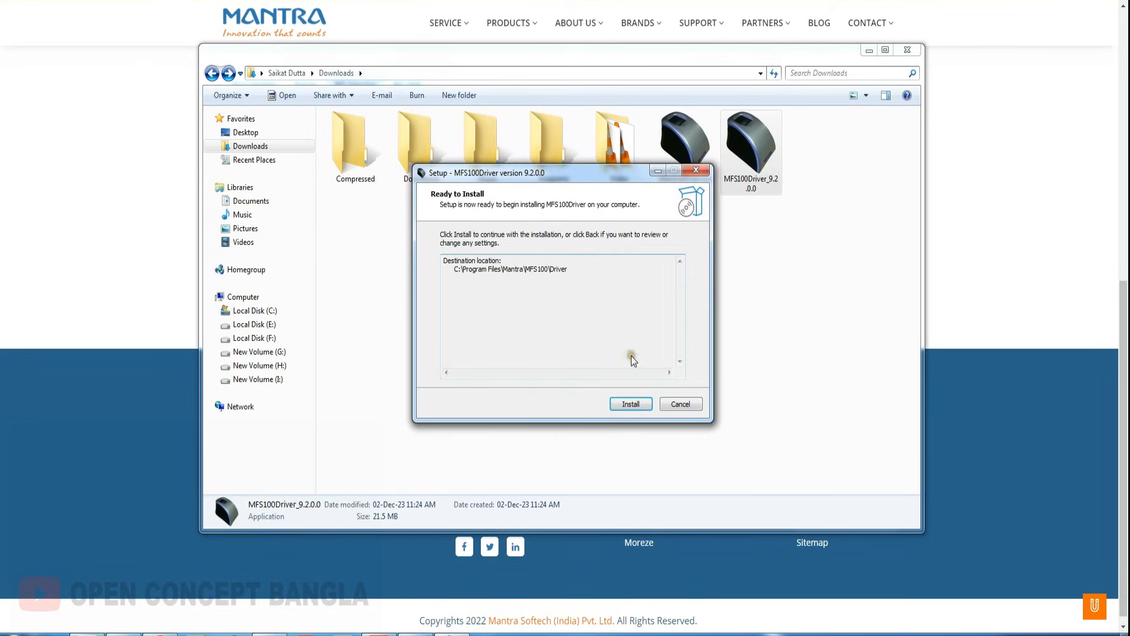
pyautogui.click(638, 403)
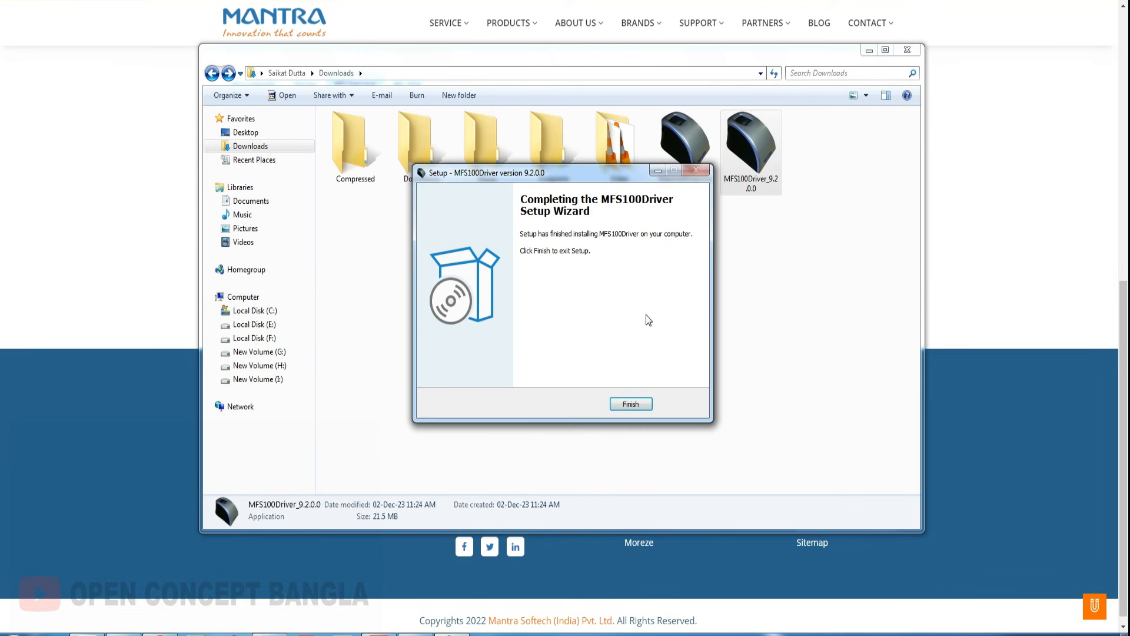
# Step: Capture a test fingerprint in the MFS100 Test Application, then close it and the driver setup wizard
pyautogui.click(634, 252)
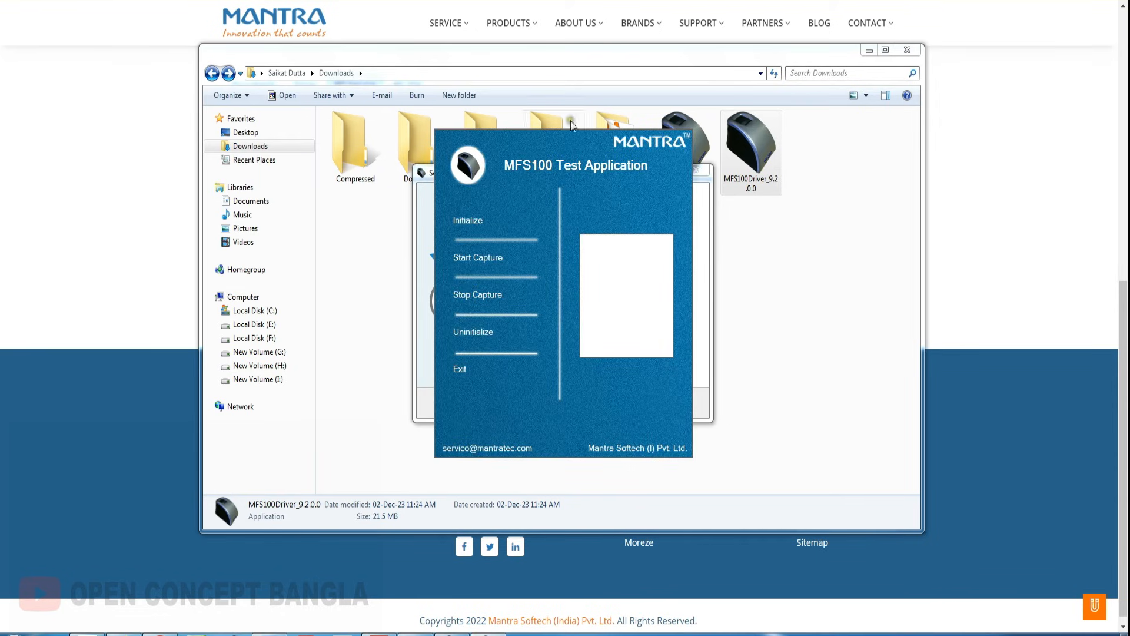
pyautogui.click(517, 259)
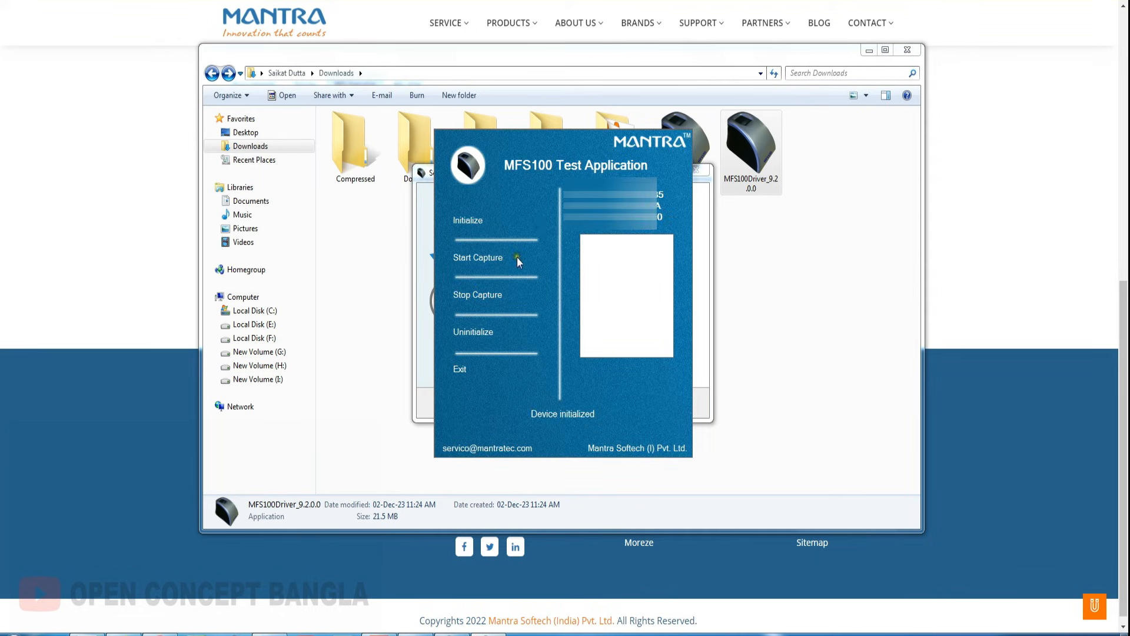
pyautogui.click(486, 265)
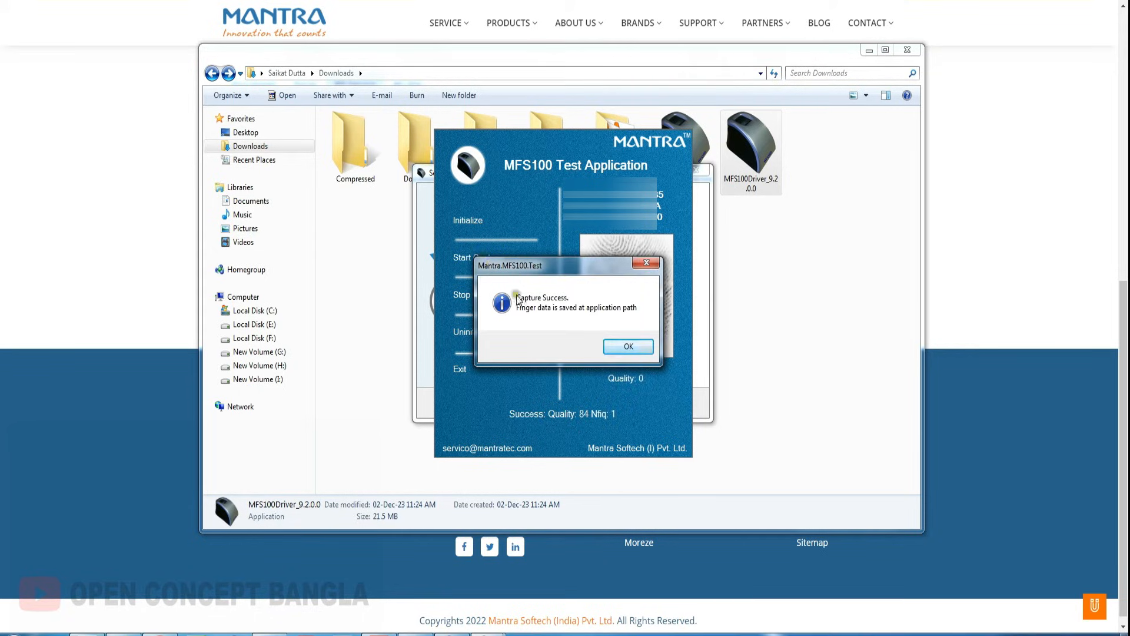
pyautogui.click(629, 347)
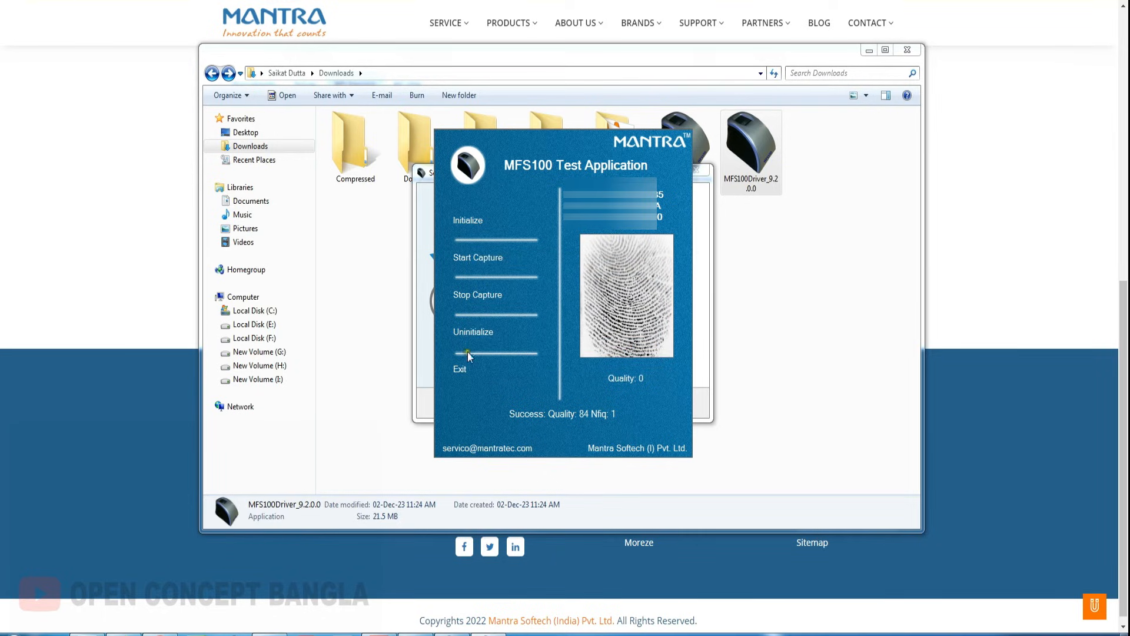
pyautogui.click(460, 371)
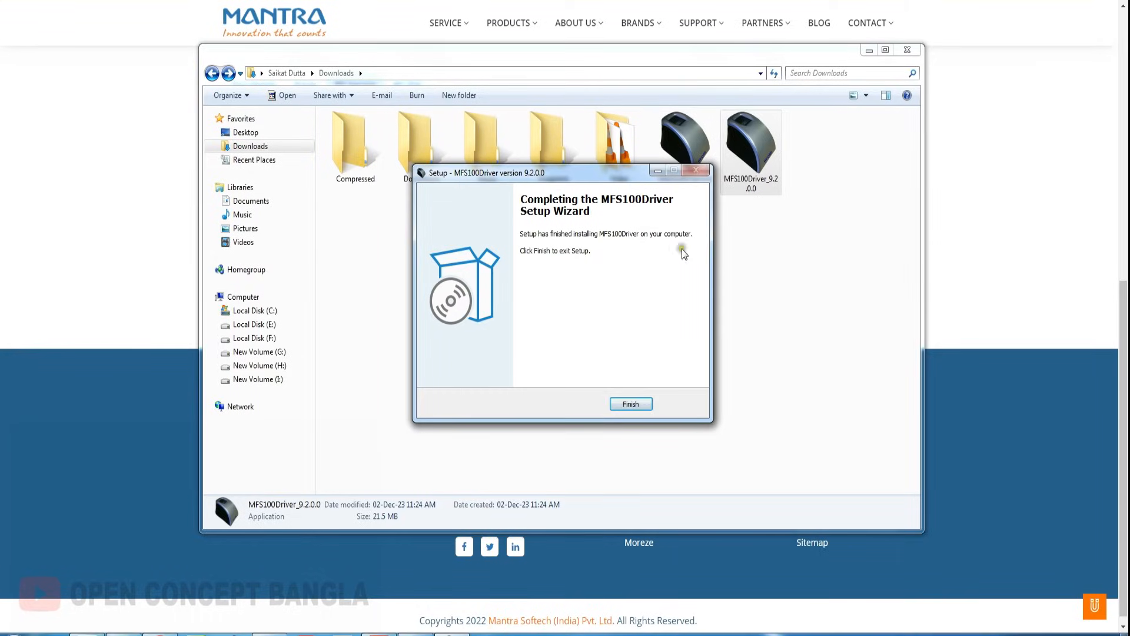
pyautogui.click(631, 405)
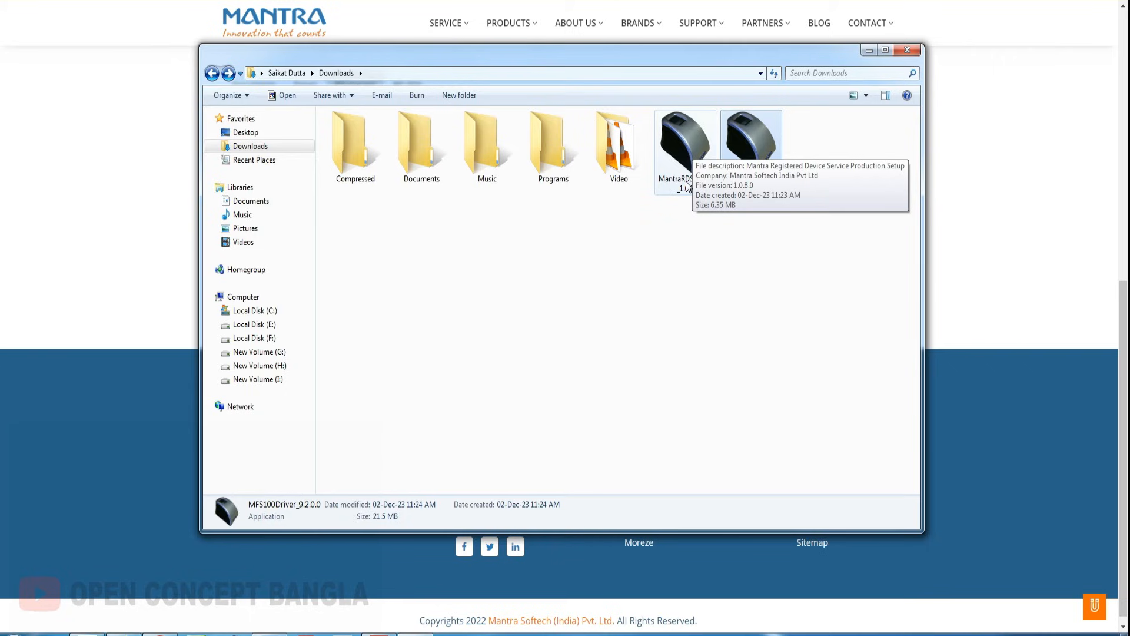
# Step: Install MantraRDService_1.0.8 with the default Start Menu folder, finish its setup and close the Downloads folder
pyautogui.doubleClick(692, 152)
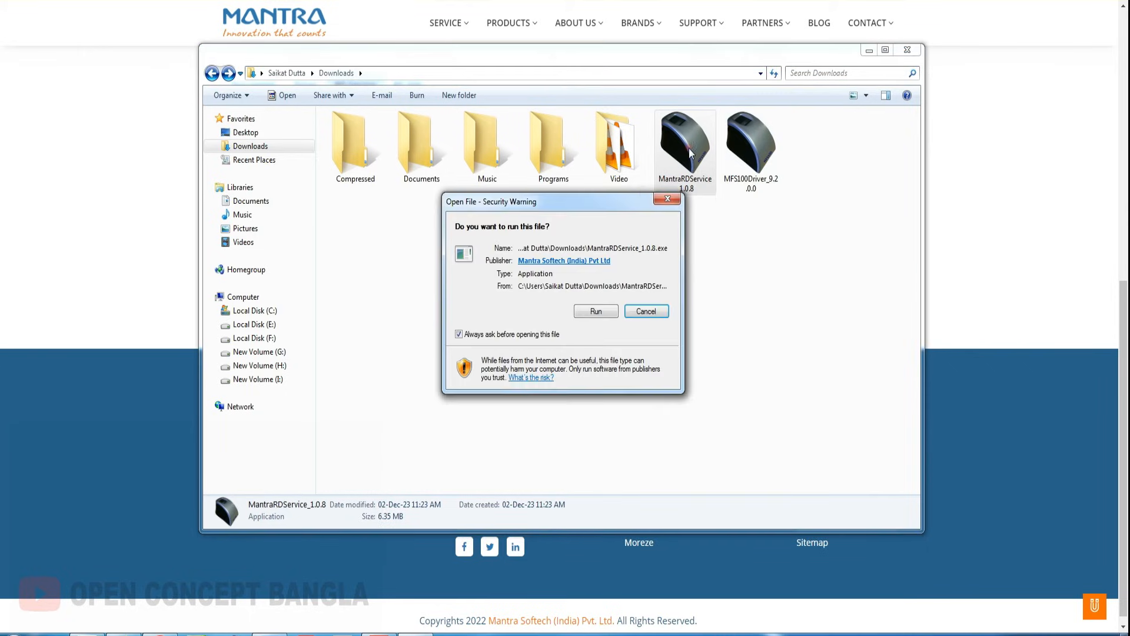
pyautogui.click(603, 310)
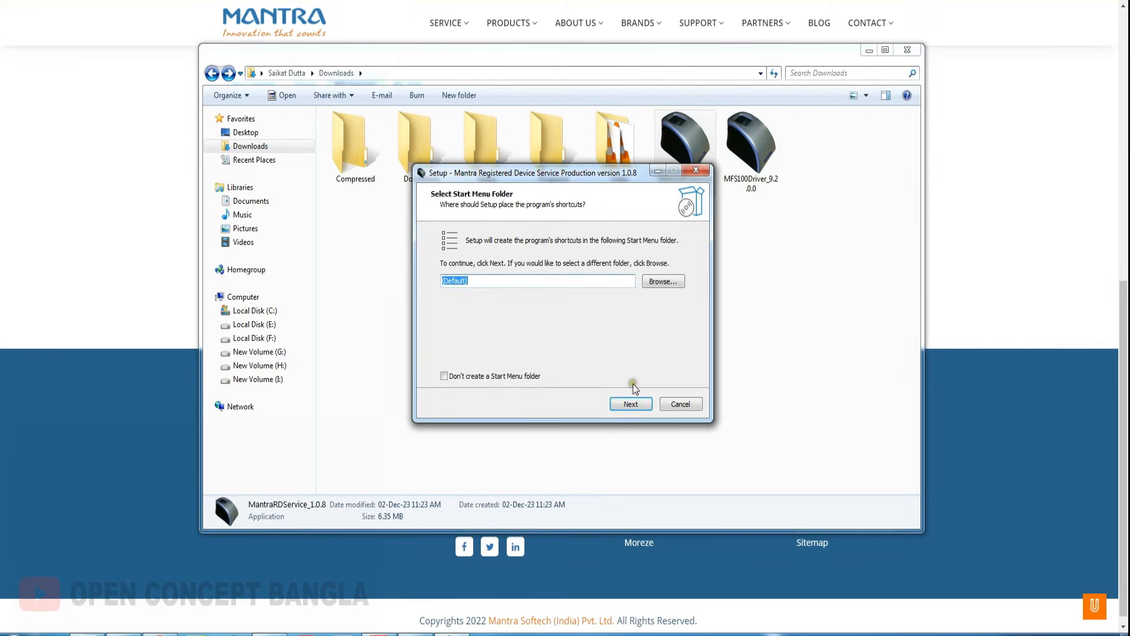
pyautogui.click(632, 404)
pyautogui.click(637, 404)
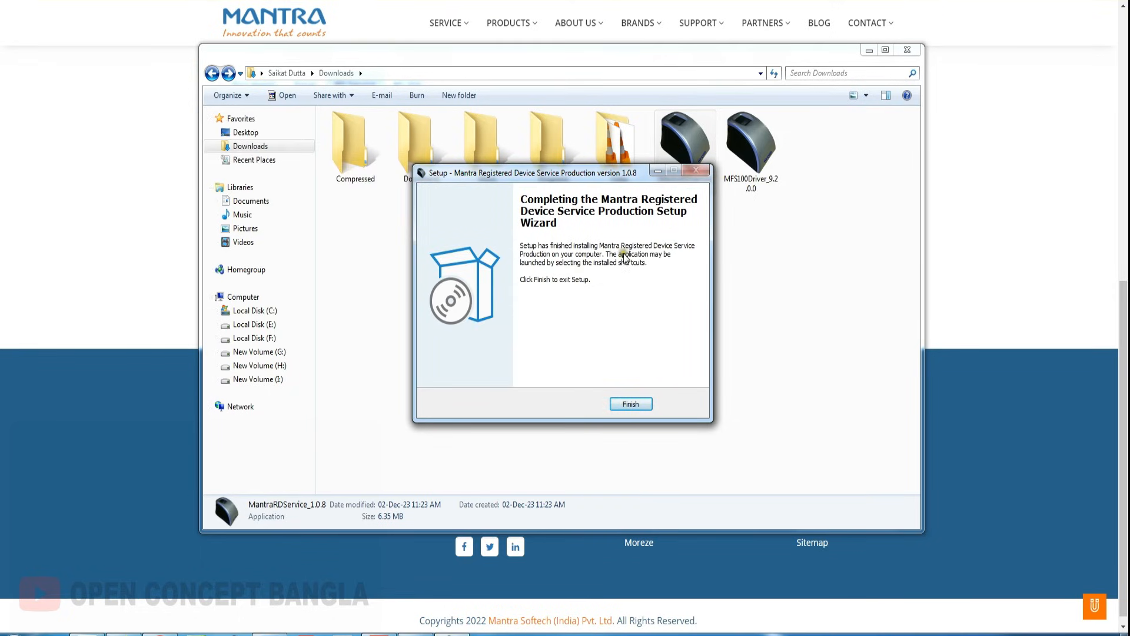
pyautogui.click(630, 404)
pyautogui.click(905, 50)
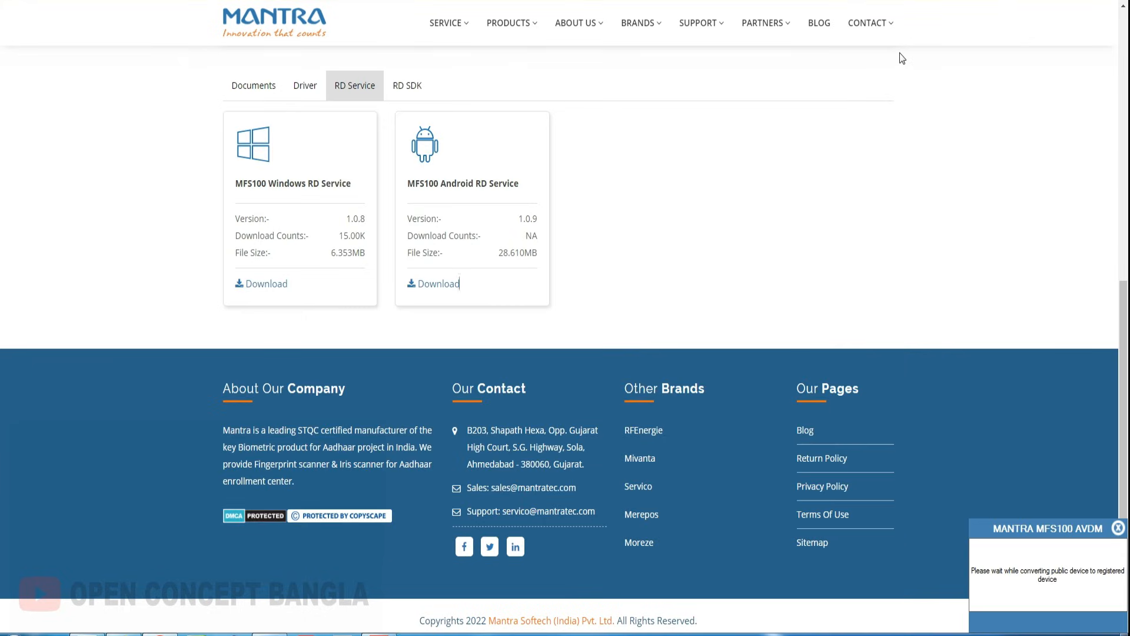